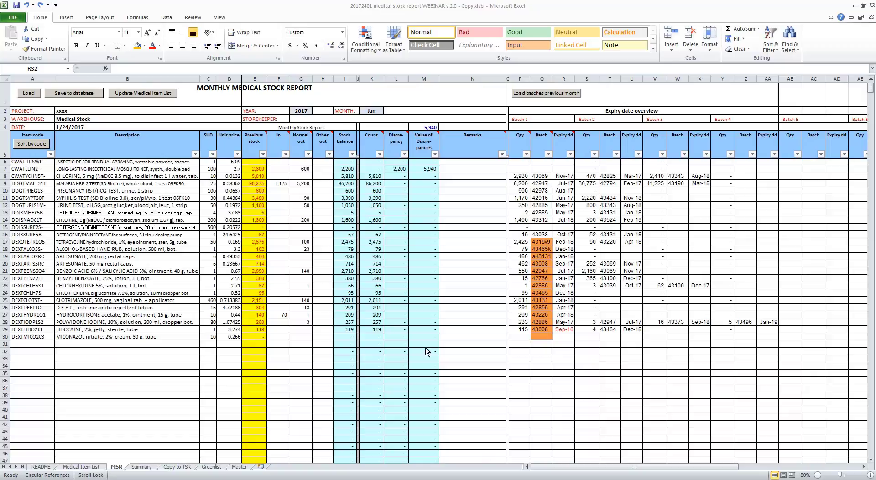
Step: Filter the Discrepancy column to hide items with zero discrepancy and select the mosquito net's discrepancy value
left_click(404, 155)
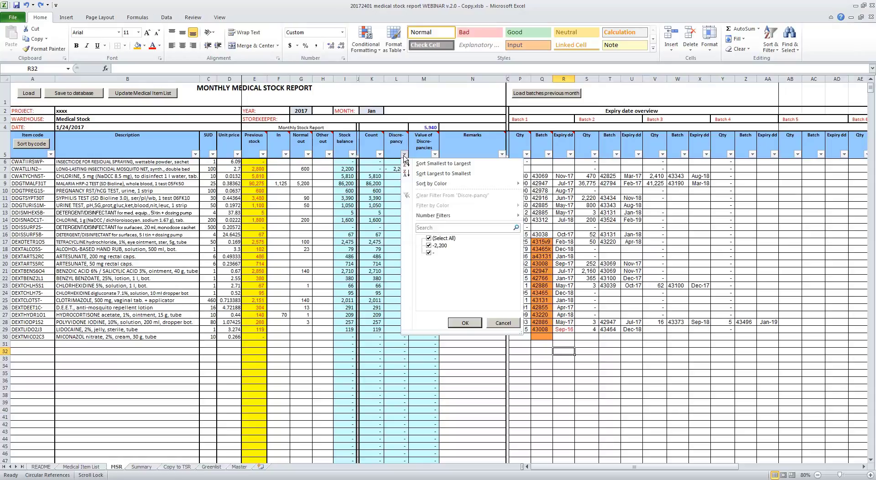
left_click(429, 252)
key("Return")
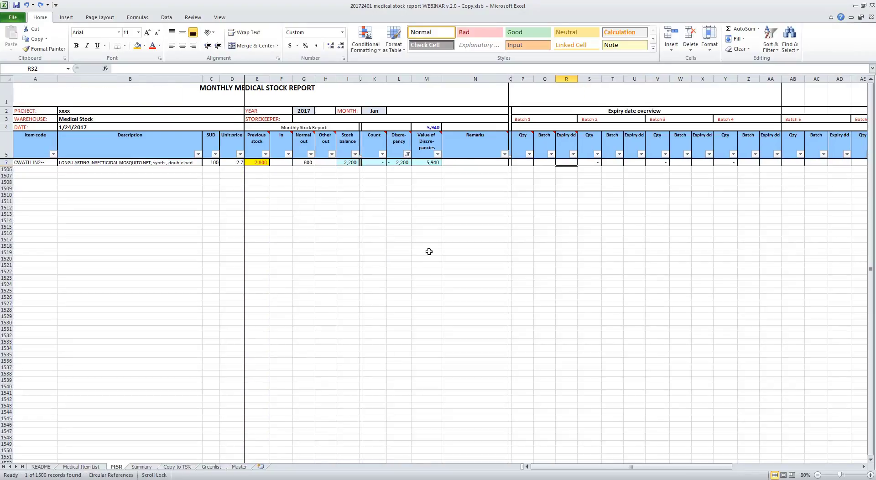
left_click(399, 163)
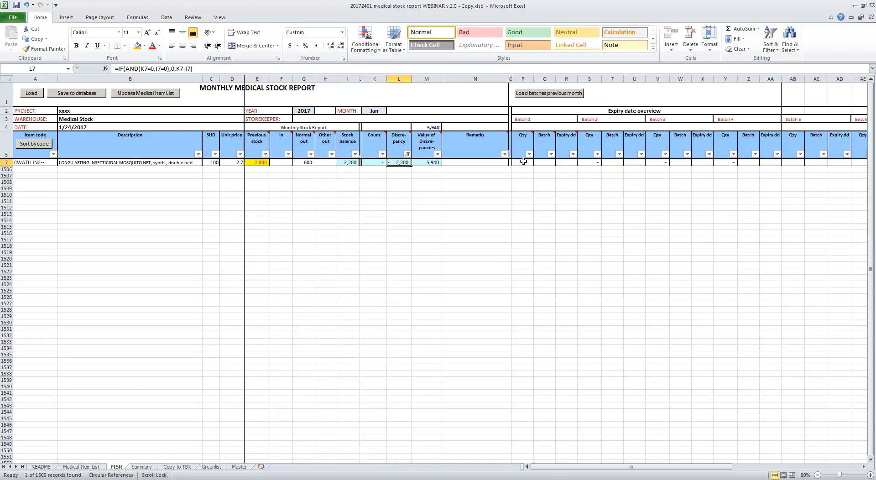
Step: Enter 2200 as the Batch 1 quantity of the long-lasting insecticidal mosquito net and recheck the Discrepancy column's filter values
left_click(523, 161)
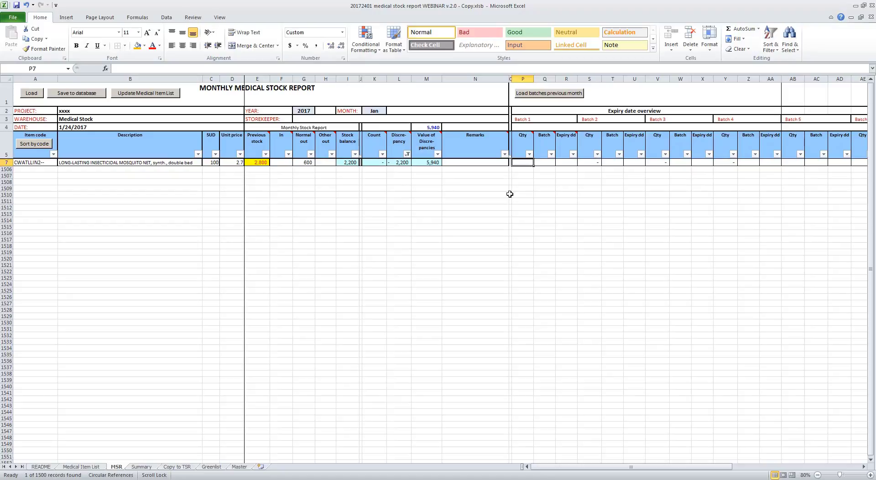
type("2200")
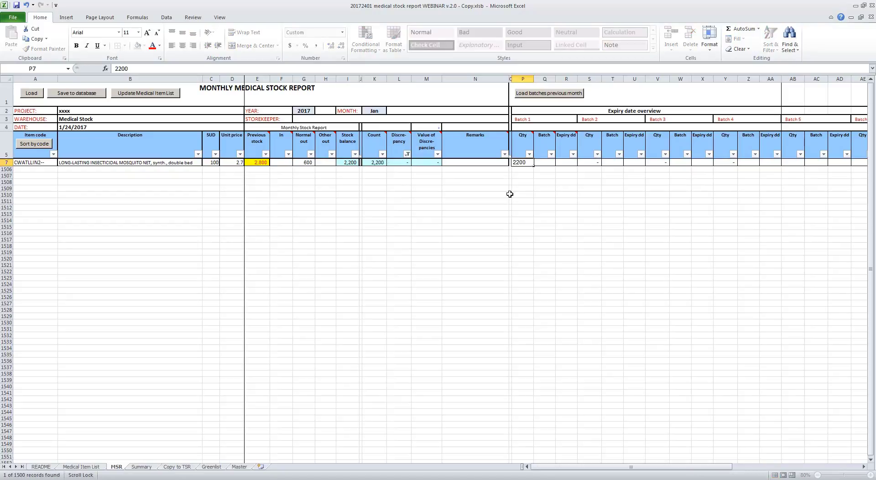
key("Return")
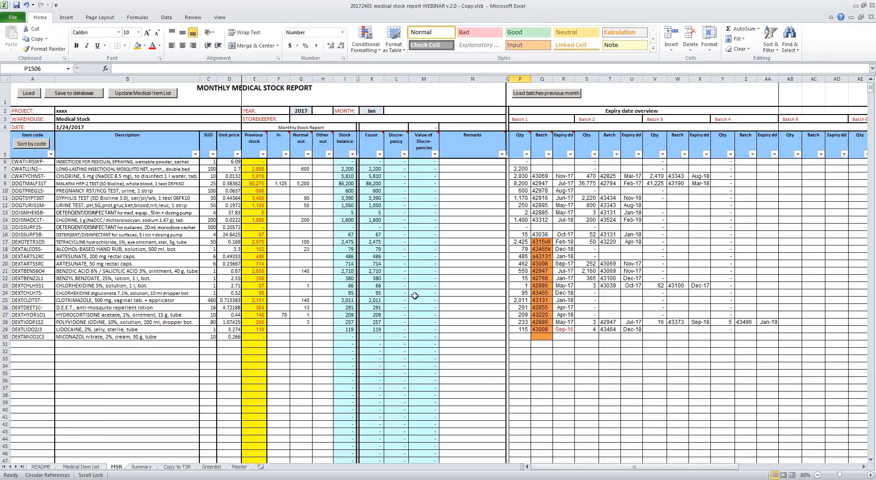
left_click(405, 154)
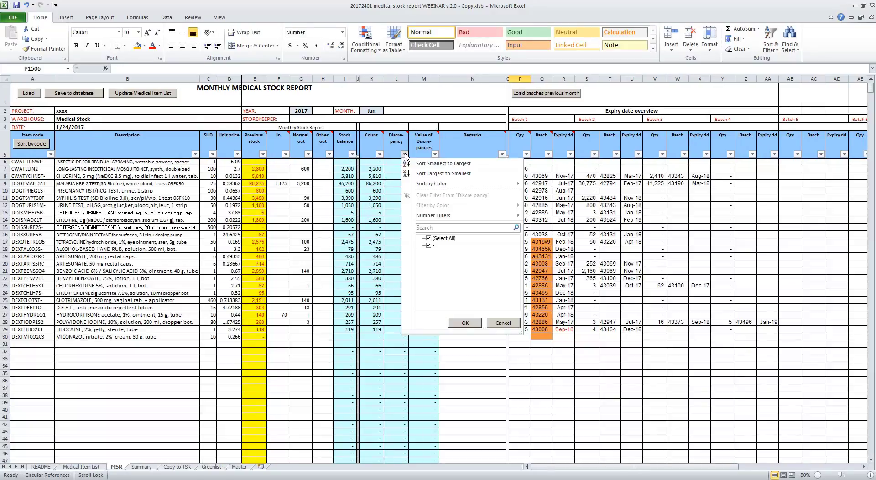
left_click(404, 155)
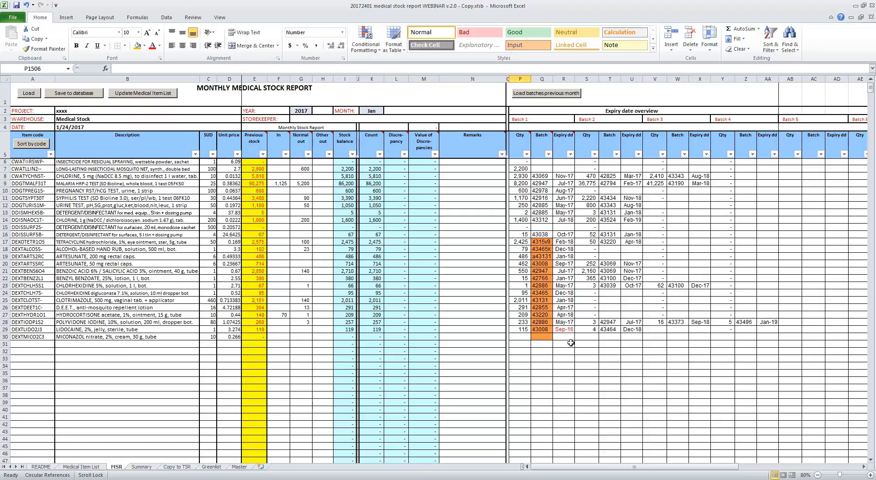
Step: Filter the Batch 1 expiry dates by red font color and inspect the lidocaine jelly's expiry date and Other out cells
left_click(570, 154)
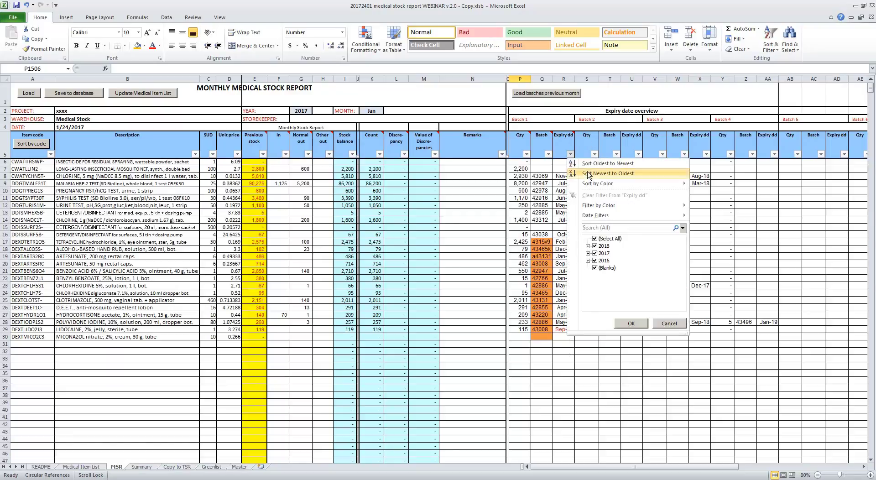
mouse_move(605, 208)
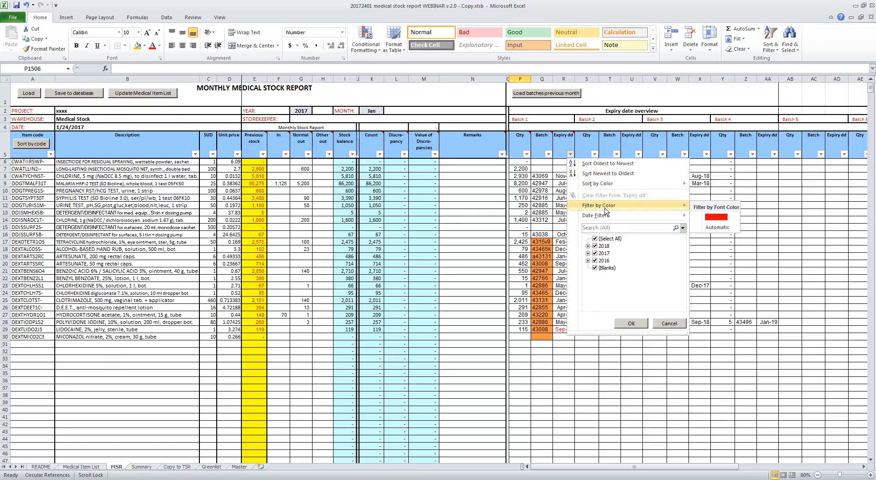
left_click(714, 219)
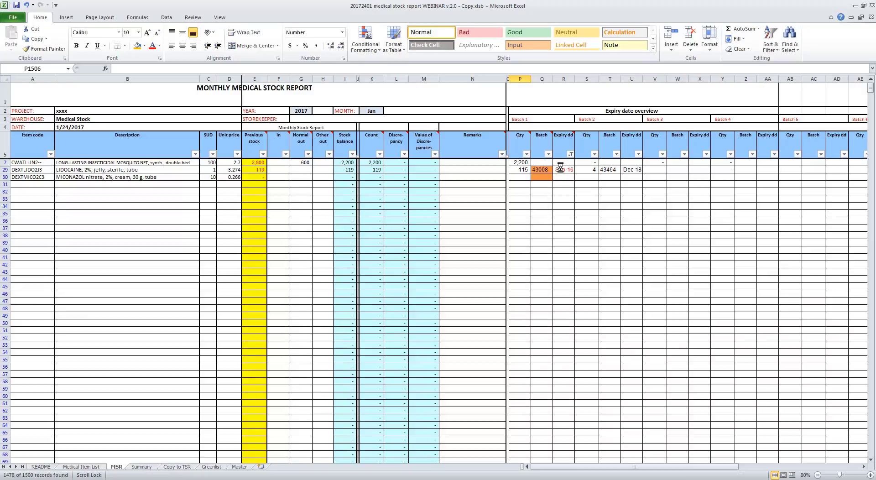
left_click(560, 168)
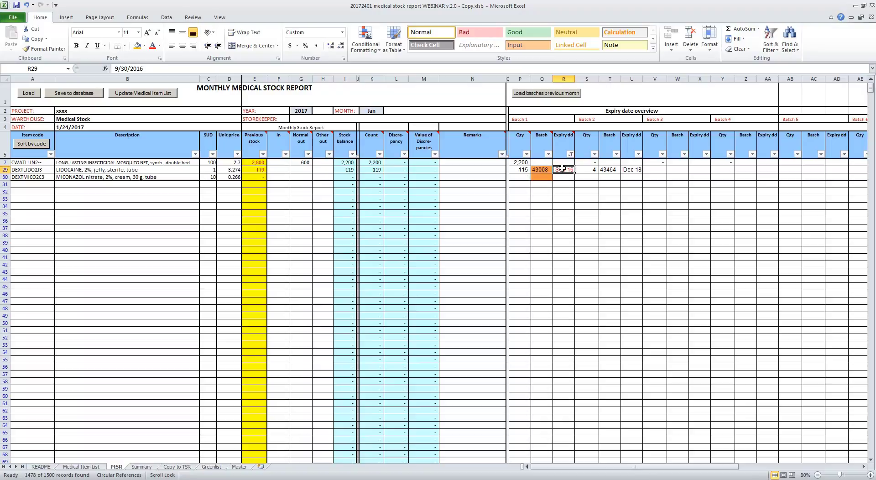
left_click(320, 170)
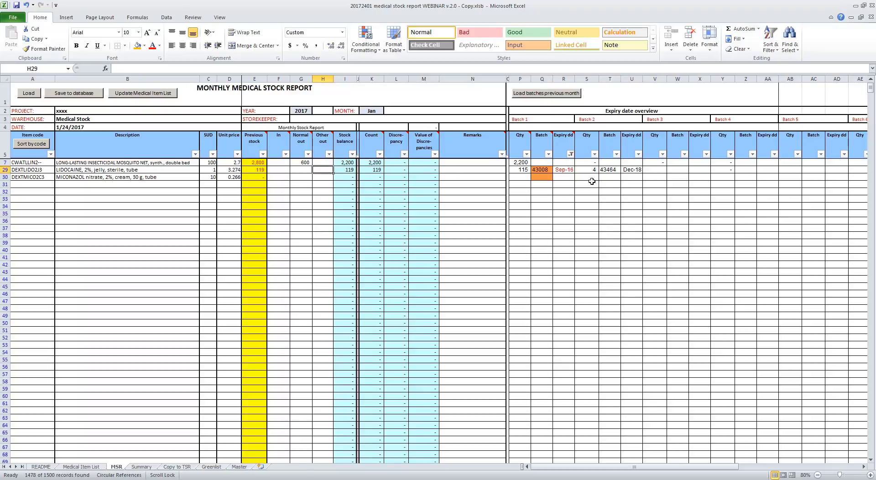
Step: Change the Batch 1 expiry date of the lidocaine 2% jelly to 9/30/2018
double_click(571, 171)
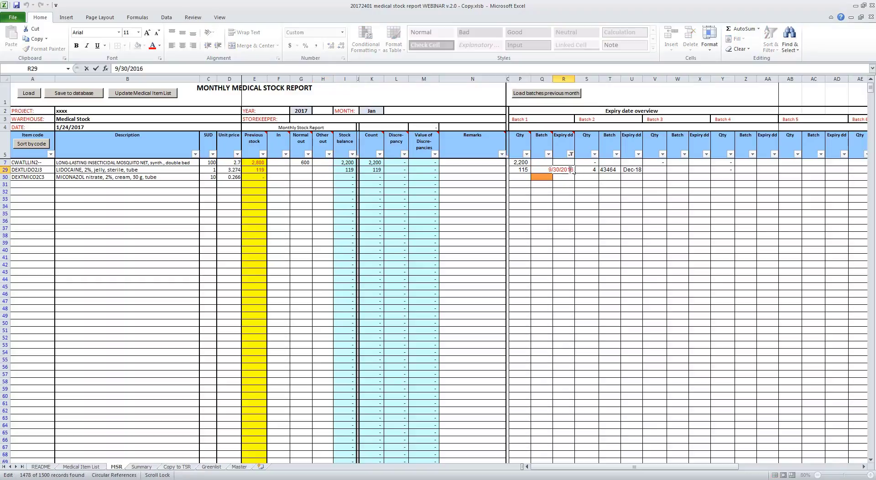
key("BackSpace")
type("8")
key("Return")
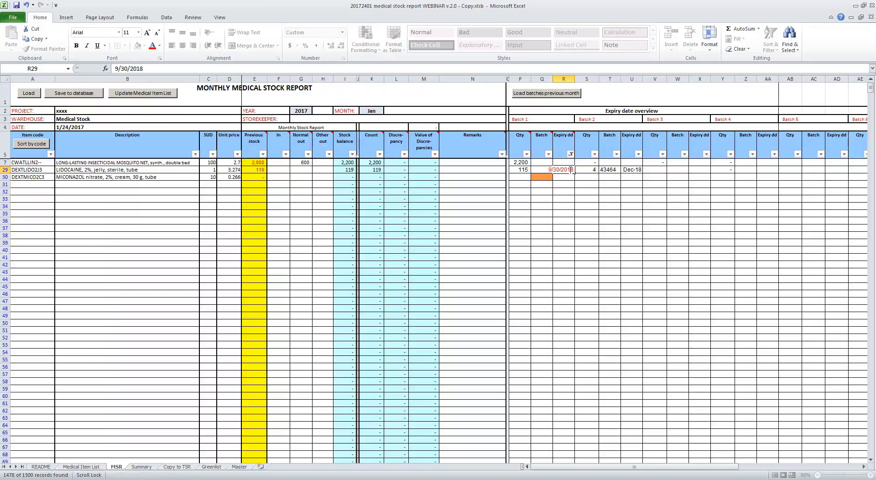
Step: Clear the filter on the Batch 1 expiry date column and select the lidocaine jelly's Batch 1 expiry date
left_click(571, 155)
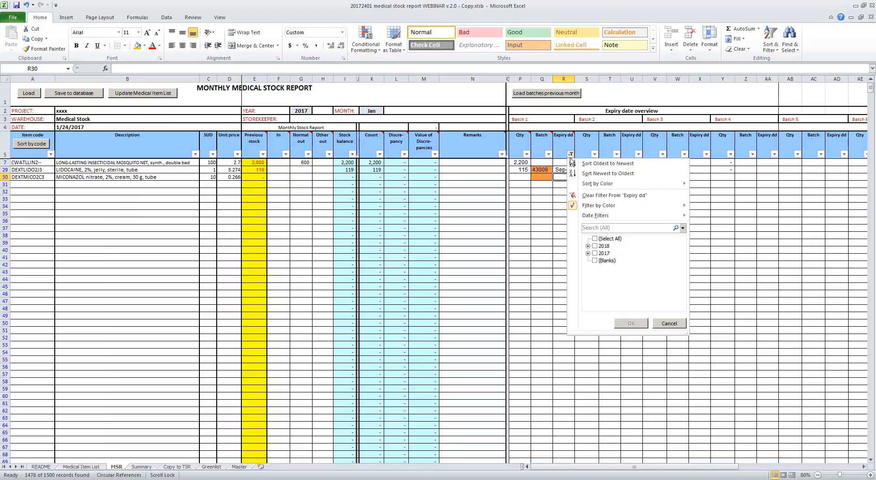
left_click(609, 196)
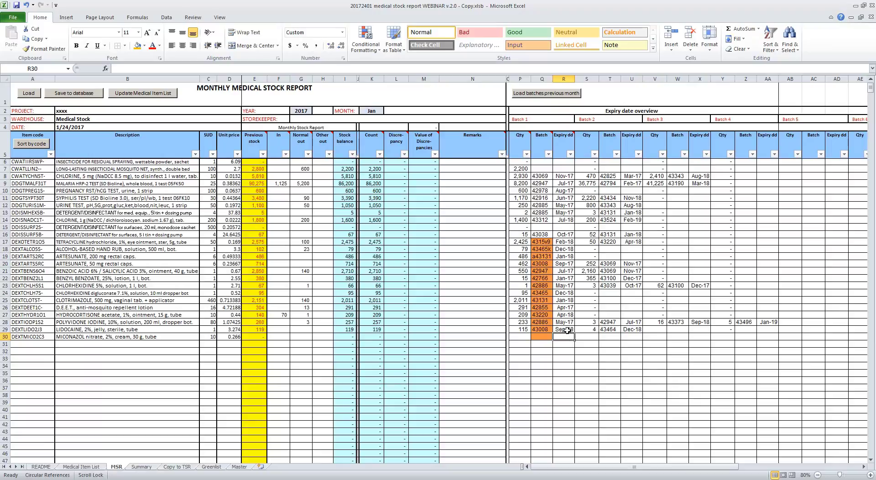
left_click(563, 329)
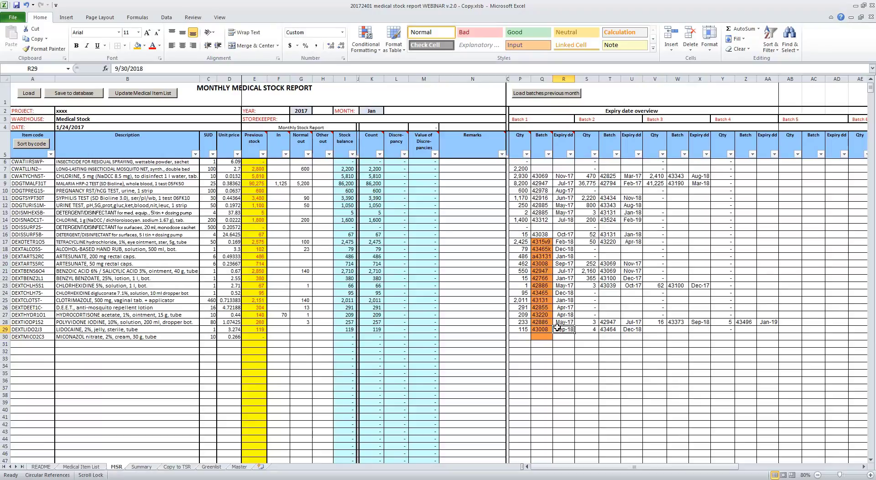
Step: Try to enter 31/12/2018 as the Batch 2 expiry date of the lidocaine 2% jelly
double_click(622, 329)
key("BackSpace")
key("BackSpace")
key("Delete")
key("Delete")
key("Delete")
key("Delete")
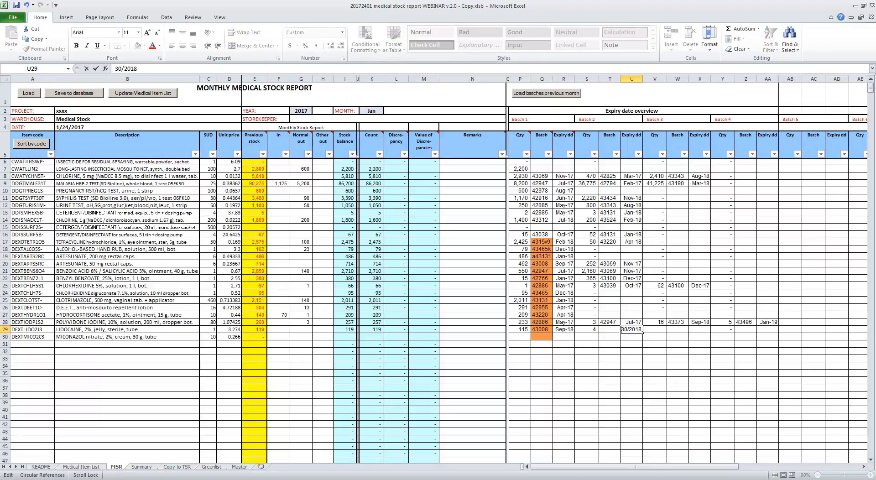
key("Delete")
key("Delete")
key("Delete")
key("Delete")
type("31/12/2018")
key("Return")
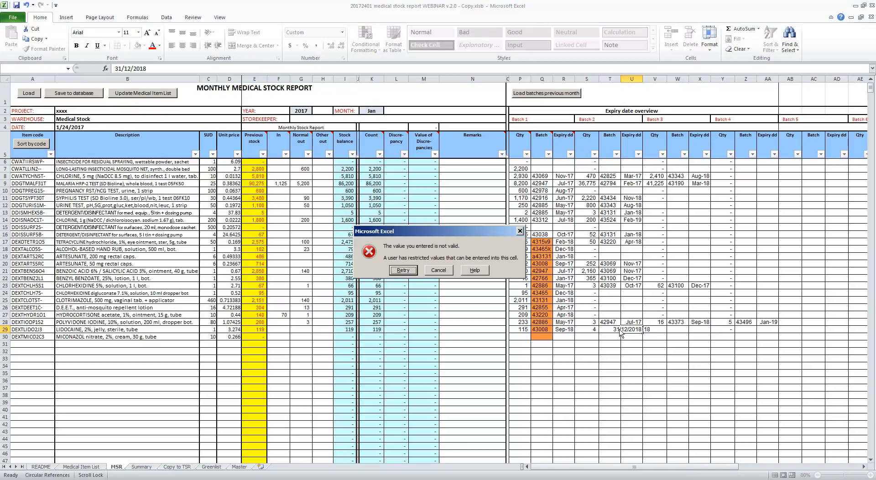
Step: Re-enter the lidocaine jelly's Batch 2 expiry date in month-first format as 12/31/2018
key("Escape")
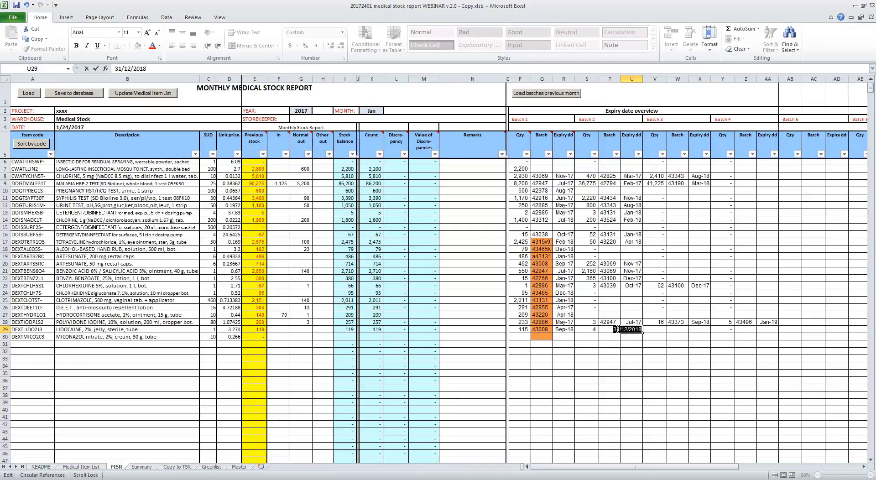
type("12/31/2018")
key("Return")
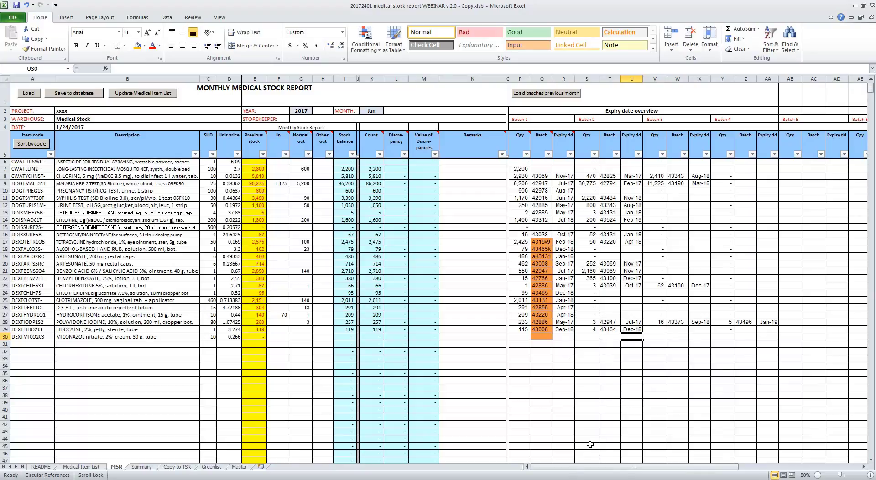
Step: Examine the Stock balance and Discrepancy columns of the MSR sheet, followed by its Count column
left_click(345, 79)
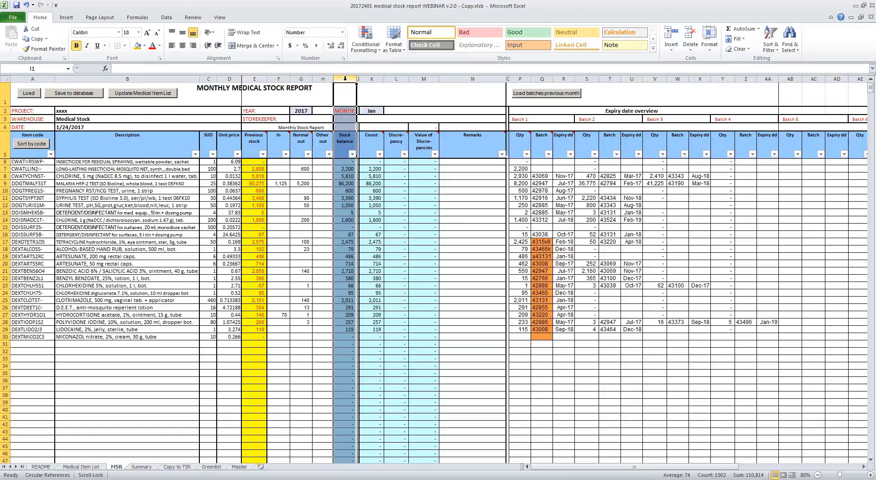
left_click(402, 78, "ctrl")
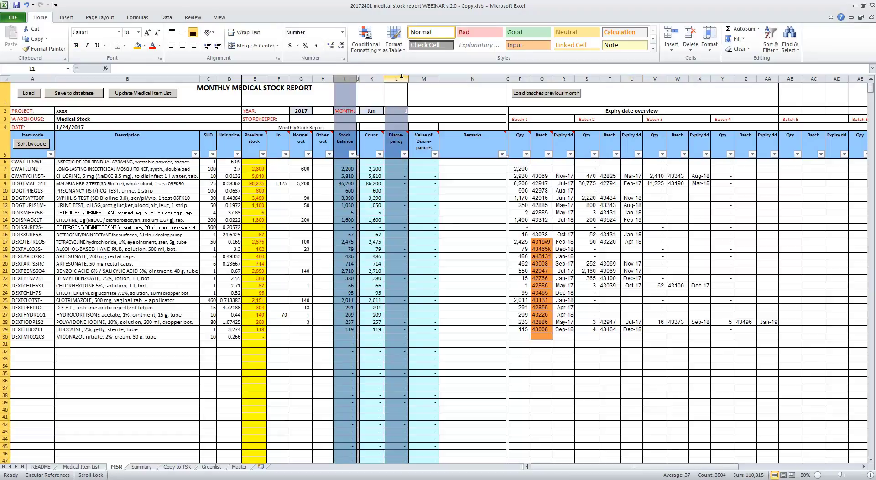
left_click(367, 84)
left_click(367, 78)
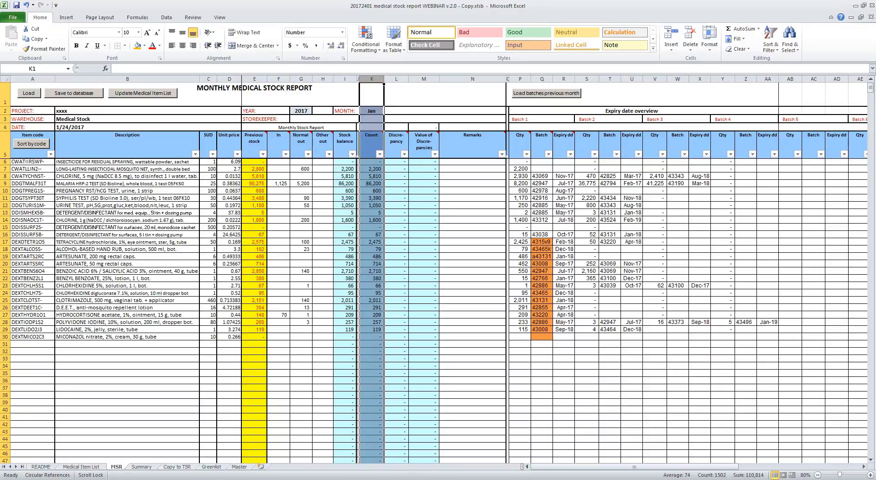
left_click(205, 417)
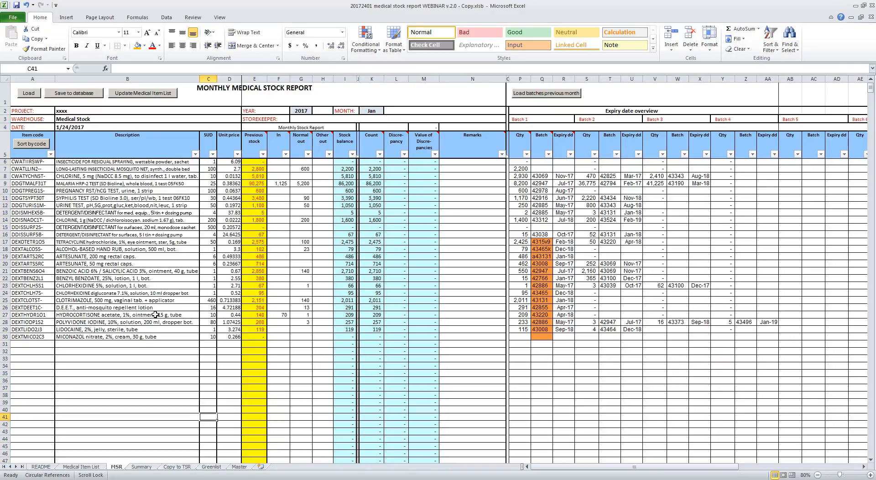
Step: Show the Copy to TSR sheet at 80% zoom from its first row and column
left_click(185, 468)
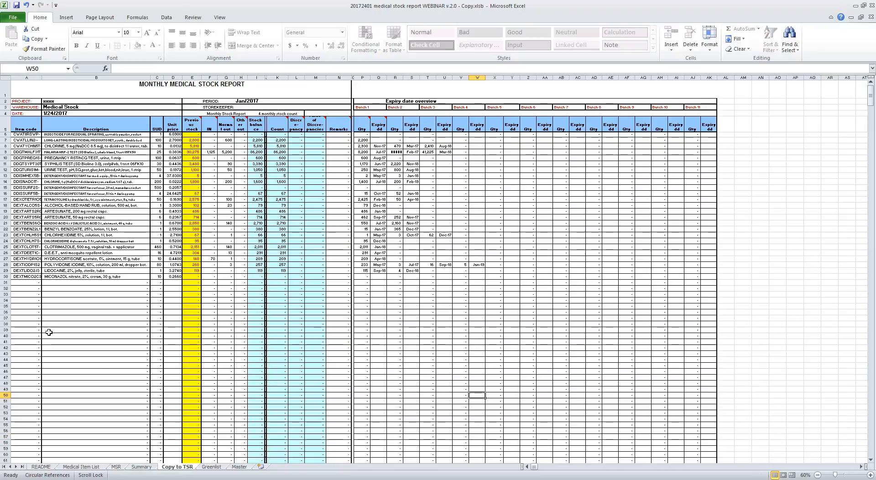
double_click(872, 474)
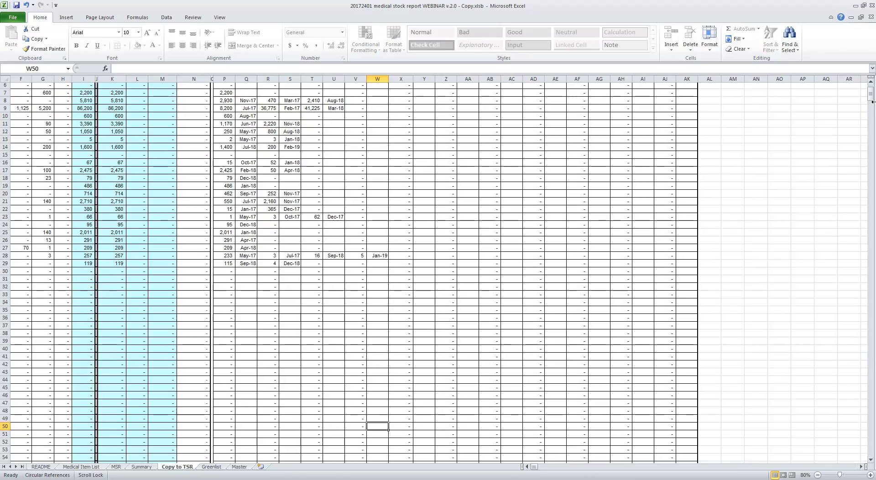
left_click_drag(872, 97, 868, 69)
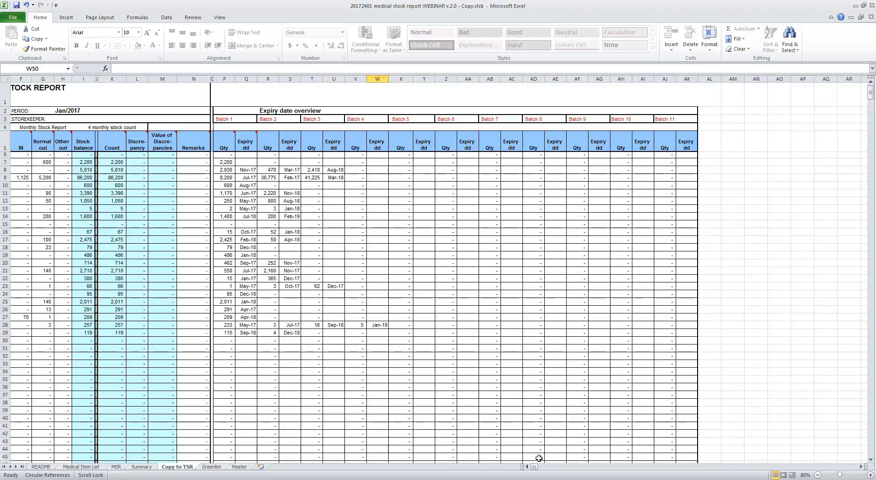
left_click_drag(537, 469, 522, 468)
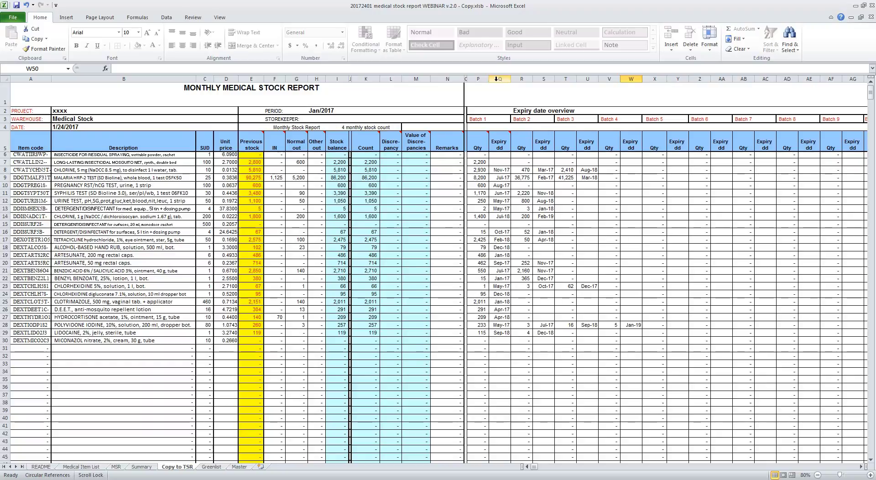
Step: Review the Stock balance and Discrepancy columns in Copy to TSR and compare its Count column with the one in MSR
left_click(336, 76)
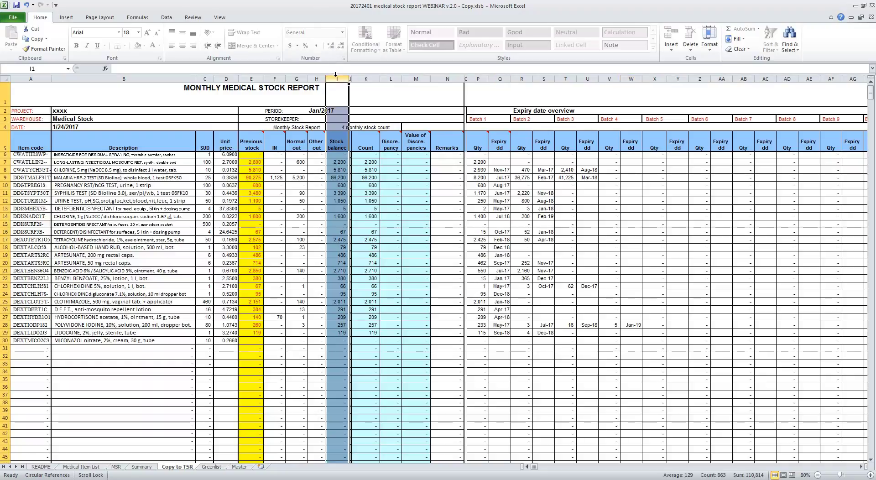
left_click(389, 77, "ctrl")
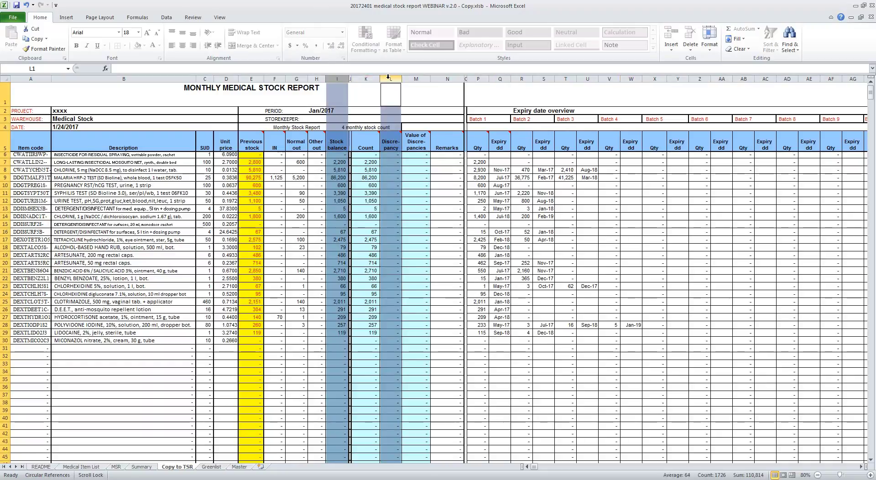
left_click(360, 79)
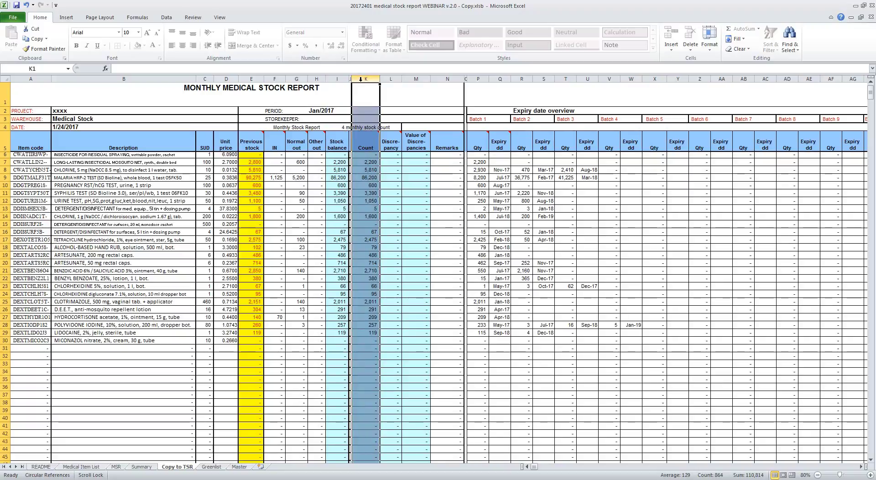
left_click(116, 467)
left_click(375, 77)
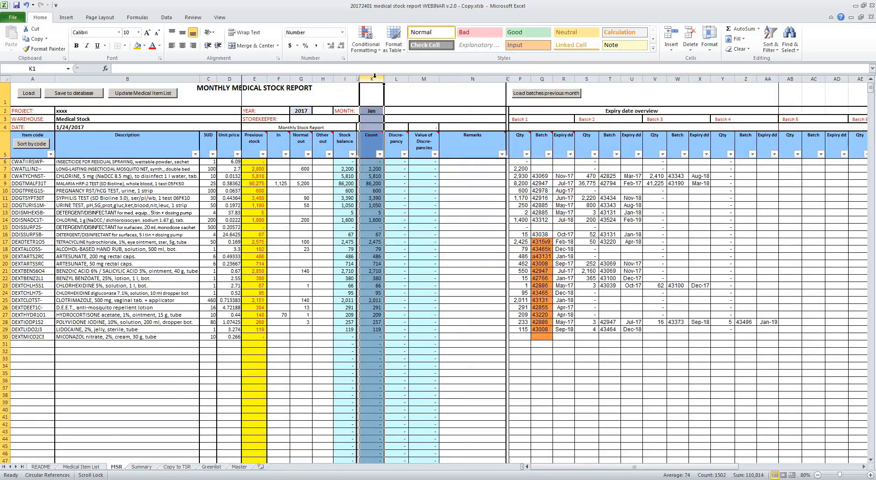
Step: Return to the Copy to TSR sheet, select all its cells, and reduce the selection to cell N10
left_click(187, 467)
left_click(5, 79)
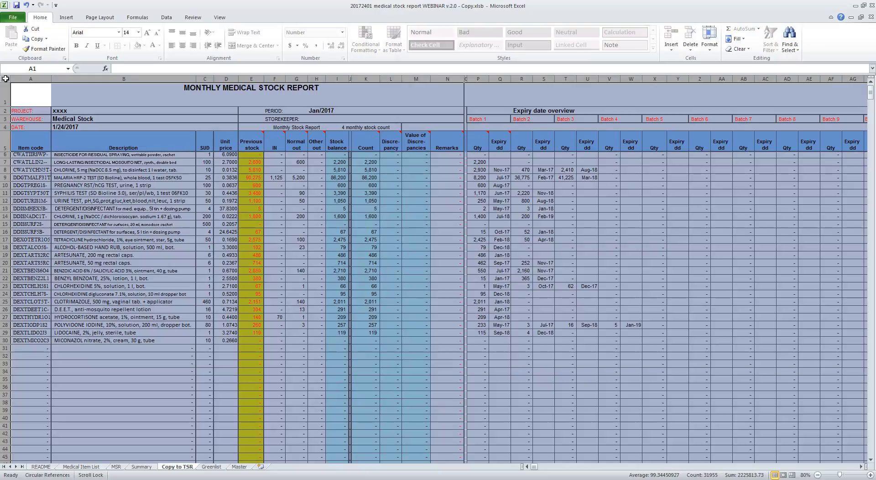
left_click(445, 184)
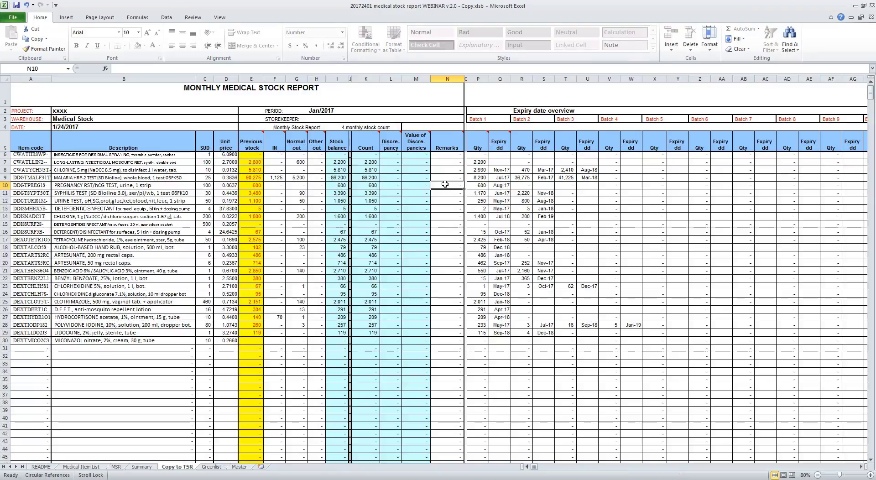